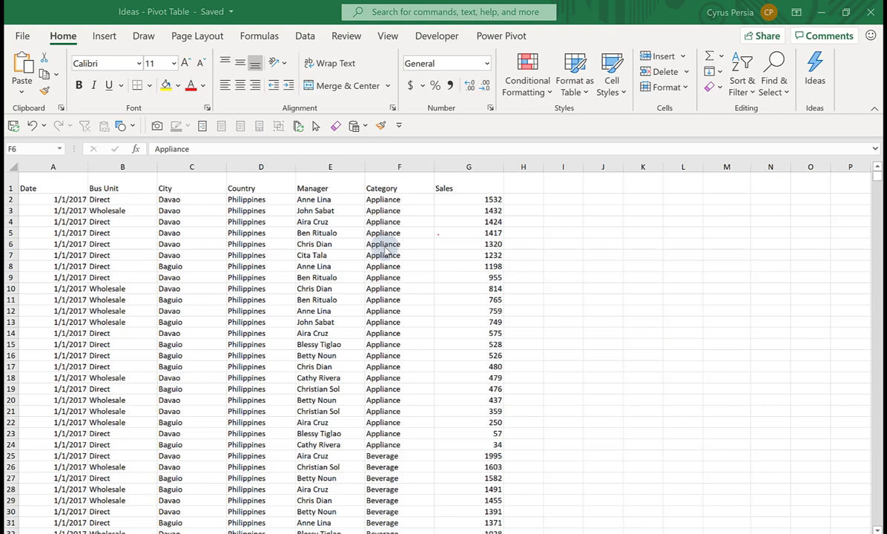
# Convert the sales data range A1:G4990 into a table with headers
pyautogui.click(383, 245)
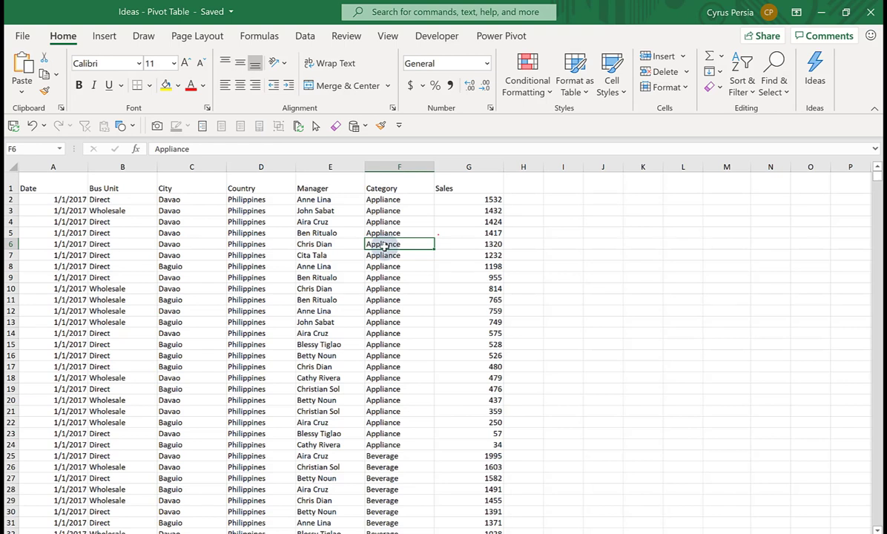
pyautogui.hotkey('ctrl', 't')
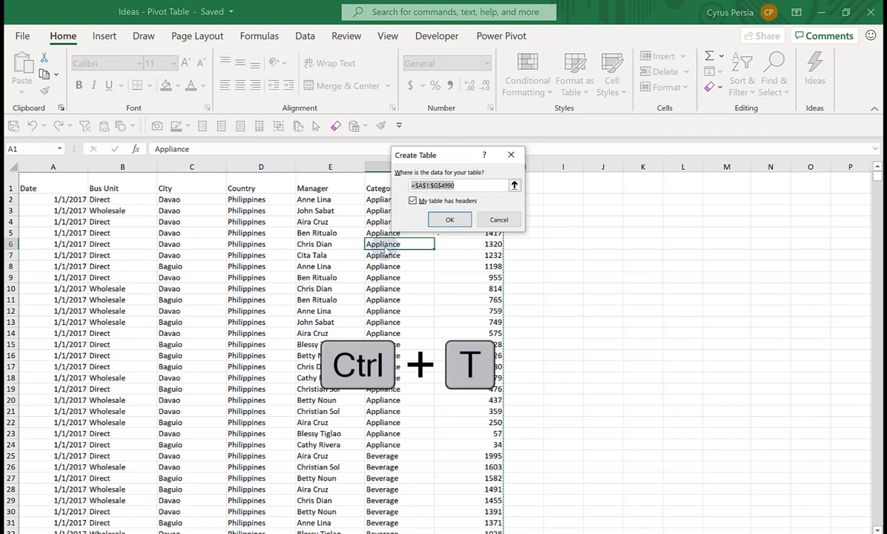
pyautogui.click(450, 219)
# Apply the first Light table style, plain and without shading, to the sales table
pyautogui.click(832, 86)
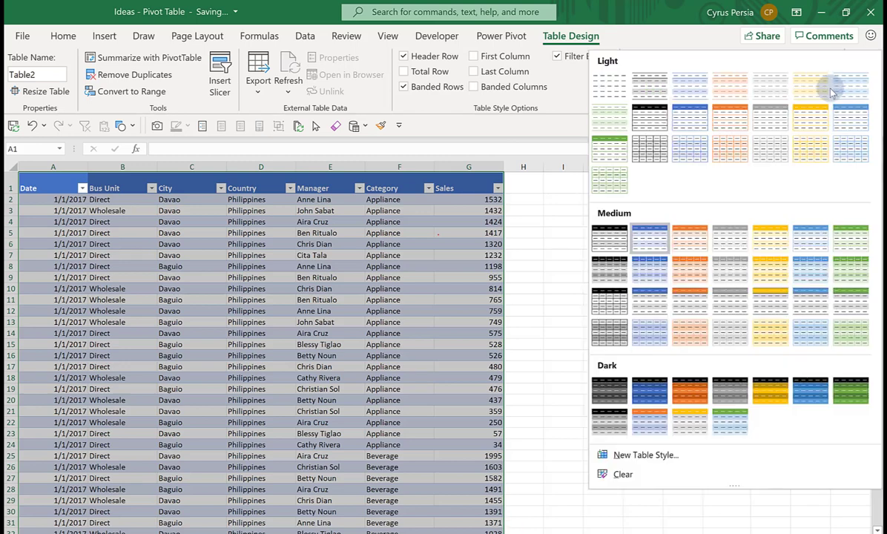
pyautogui.click(615, 94)
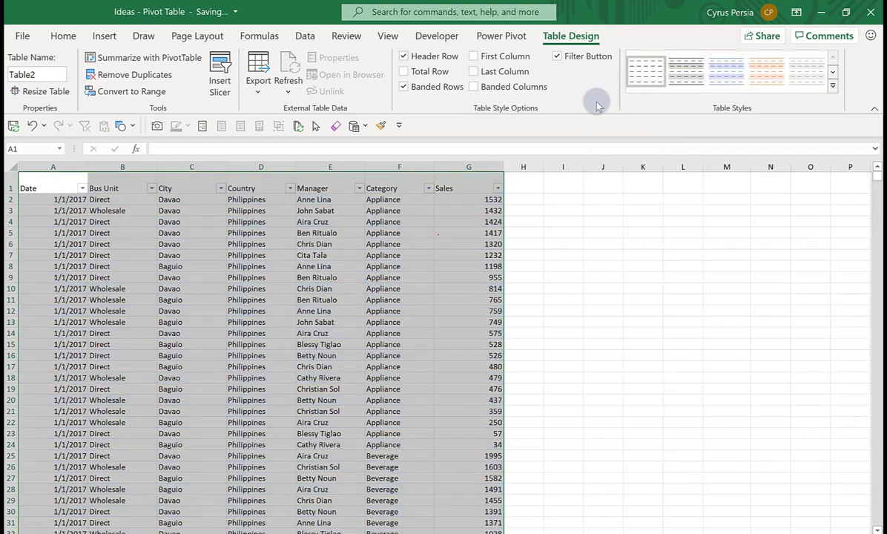
pyautogui.click(369, 244)
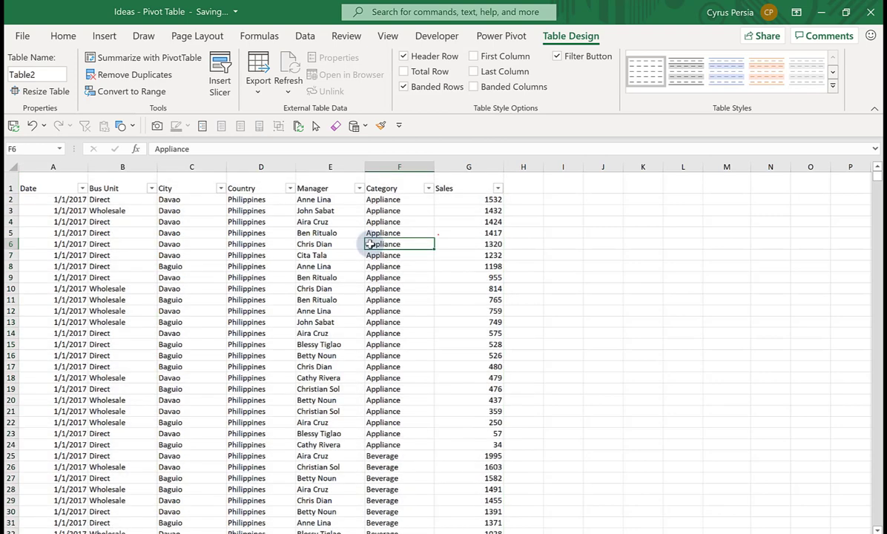
# Run Ideas on the sales table to generate suggested insights
pyautogui.hotkey('alt', 'h')
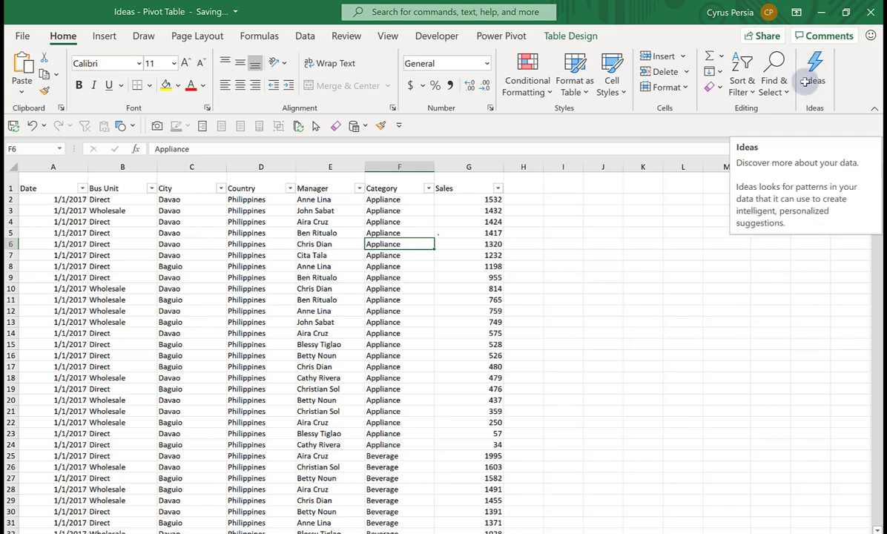
pyautogui.click(286, 242)
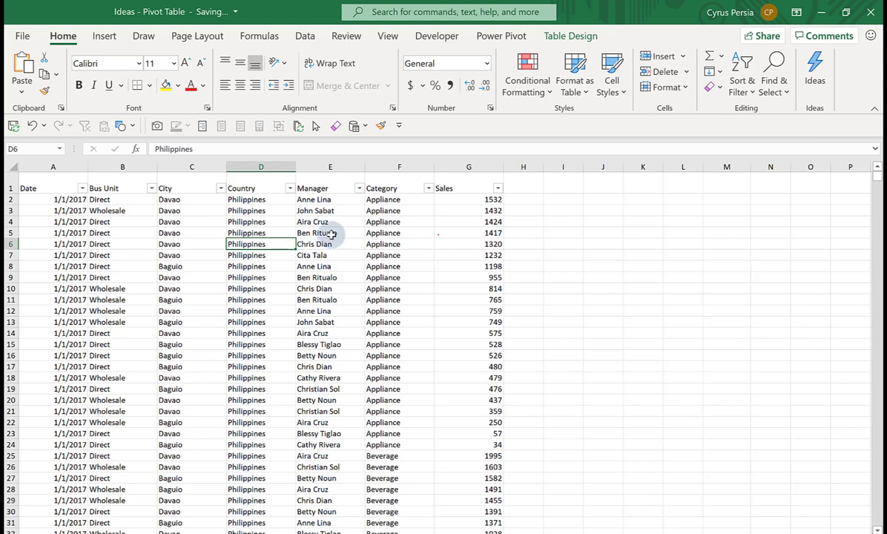
pyautogui.click(331, 234)
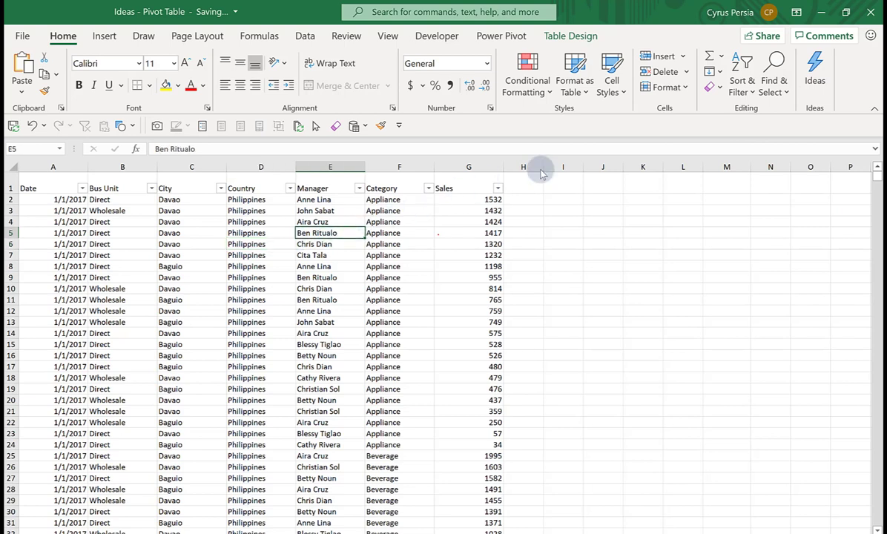
pyautogui.click(814, 85)
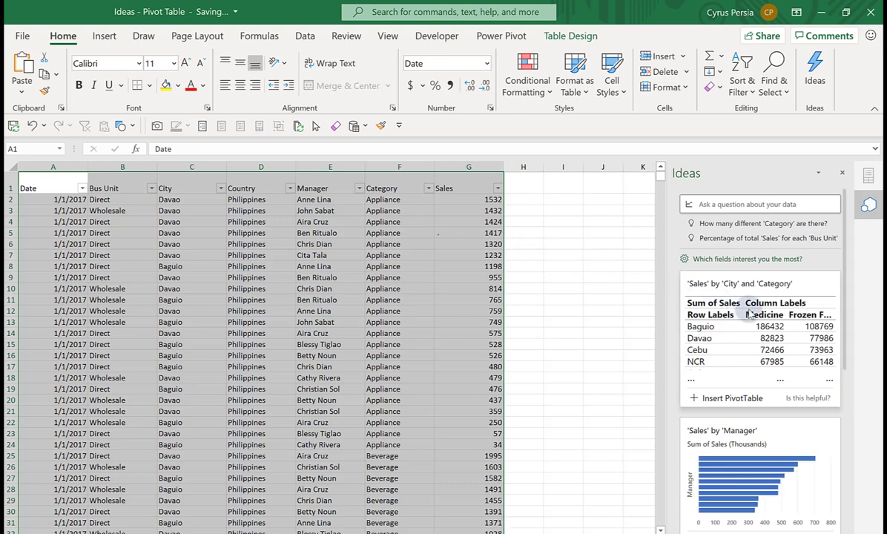
# Examine the initial suggestions, including Sales by City and Category, by Manager, and by City and Bus Unit
pyautogui.scroll(-5, 751, 314)
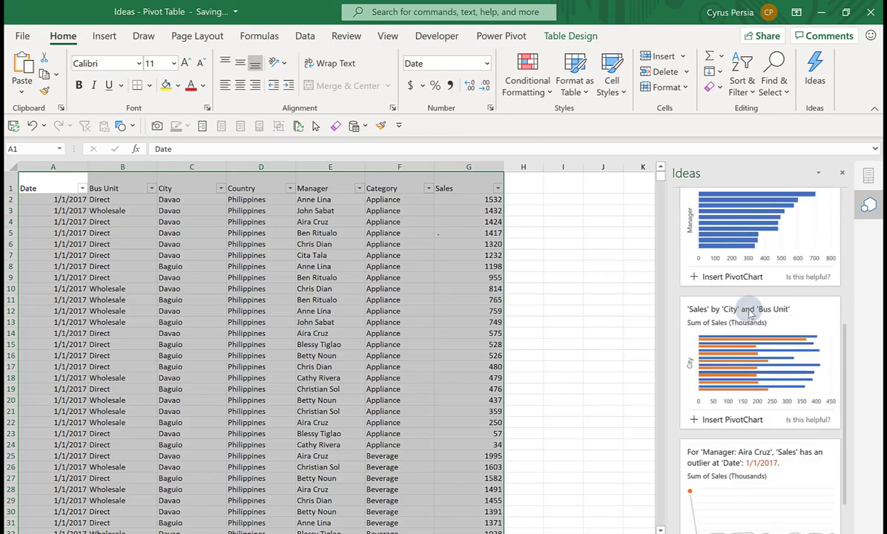
pyautogui.scroll(-2, 750, 314)
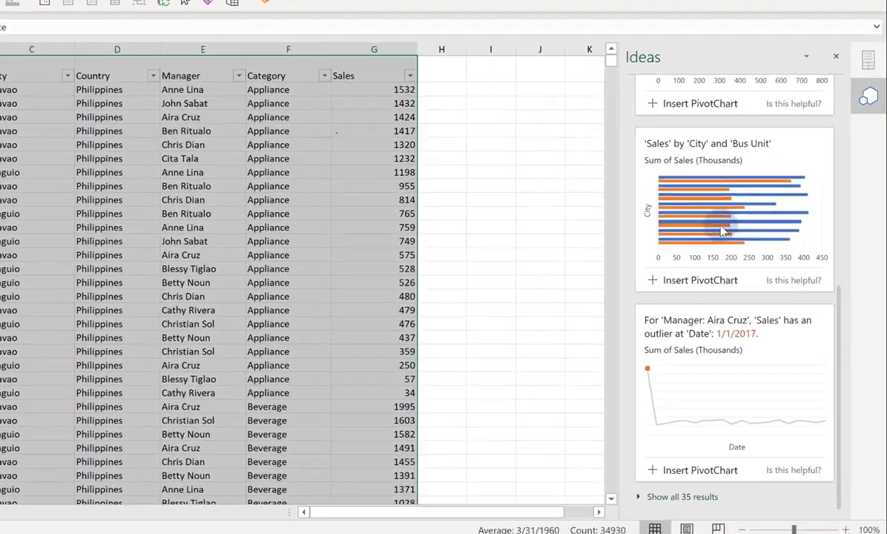
pyautogui.scroll(2, 750, 315)
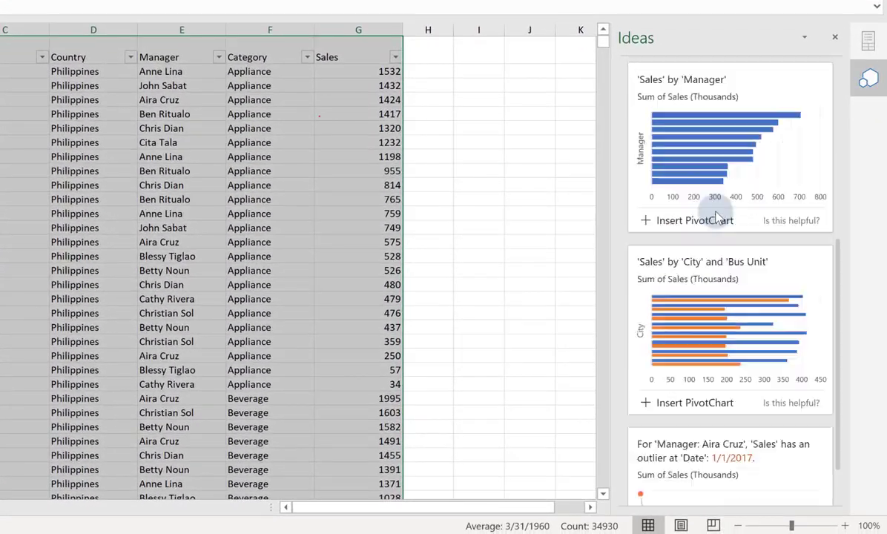
pyautogui.scroll(4, 716, 216)
pyautogui.scroll(-5, 716, 215)
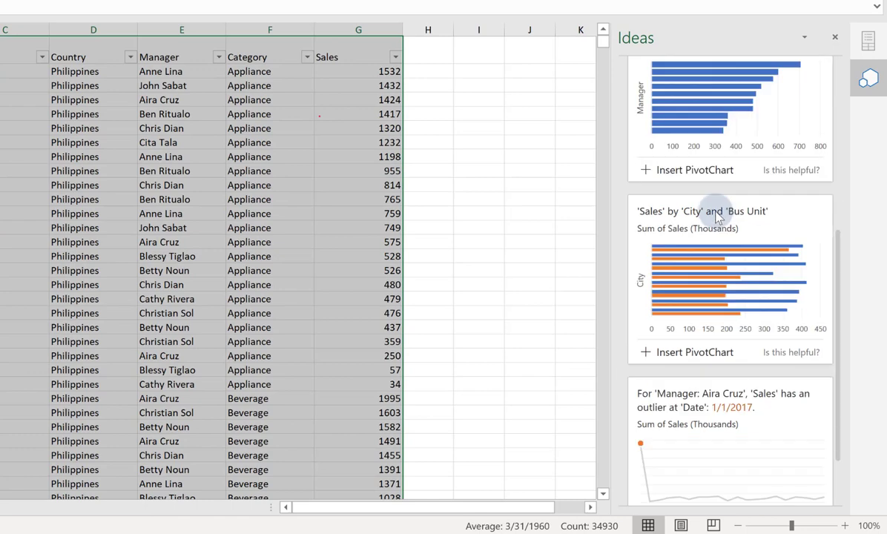
pyautogui.scroll(-2, 716, 216)
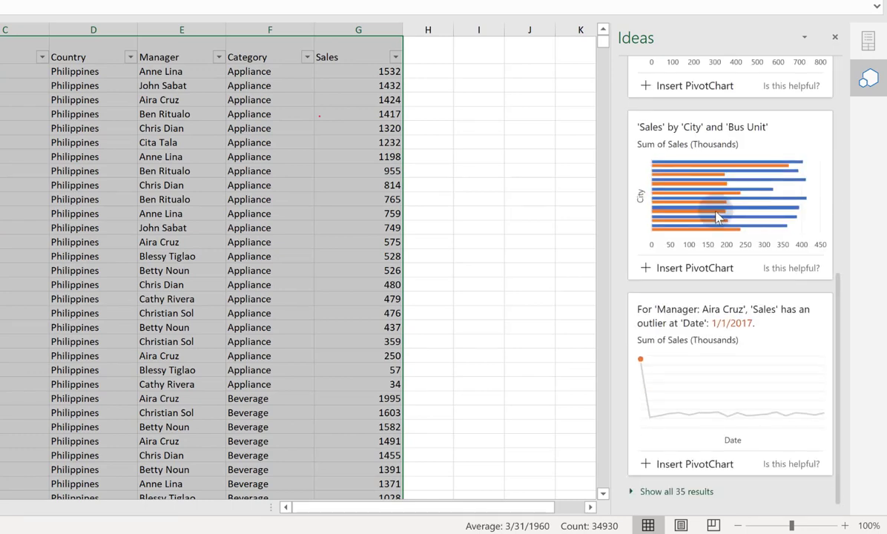
pyautogui.scroll(7, 717, 216)
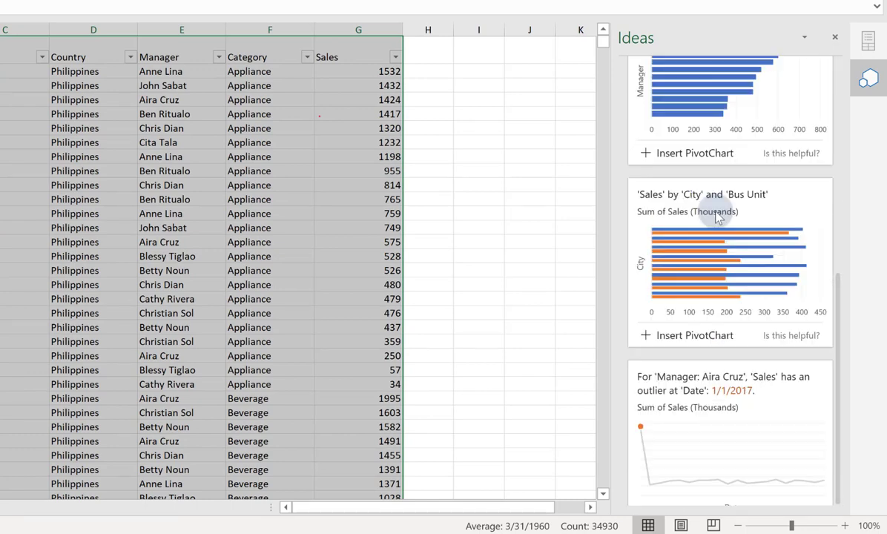
pyautogui.scroll(-7, 716, 216)
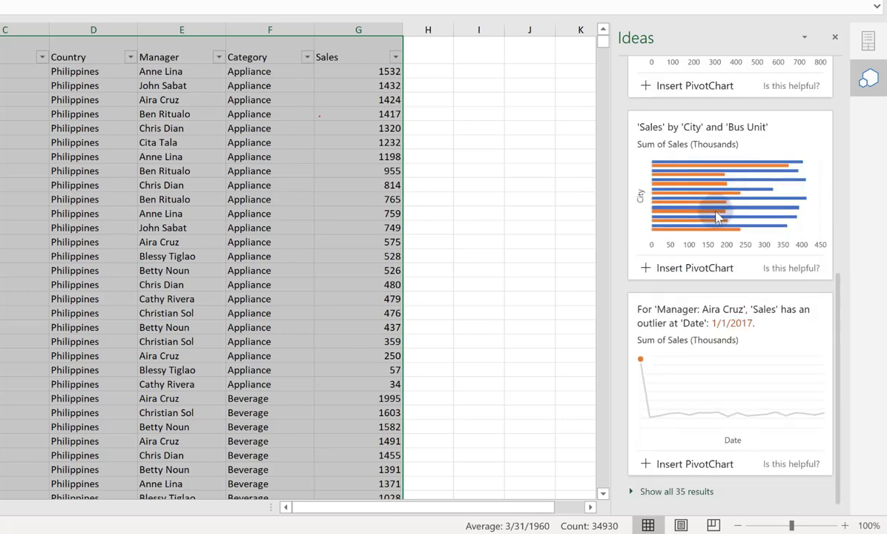
# Show all suggested results and examine the further Sales insights by manager, category, city and business unit
pyautogui.click(650, 493)
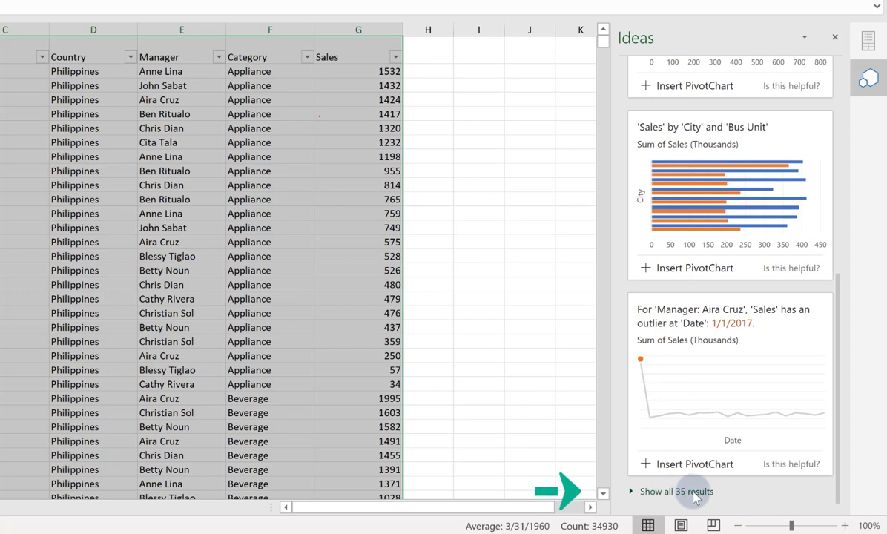
pyautogui.click(568, 453)
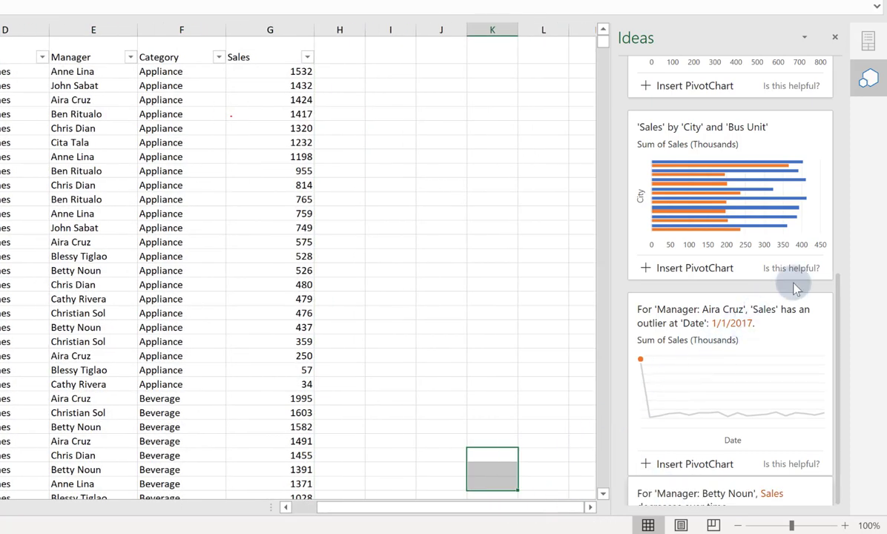
pyautogui.scroll(-3, 796, 289)
pyautogui.scroll(1, 795, 288)
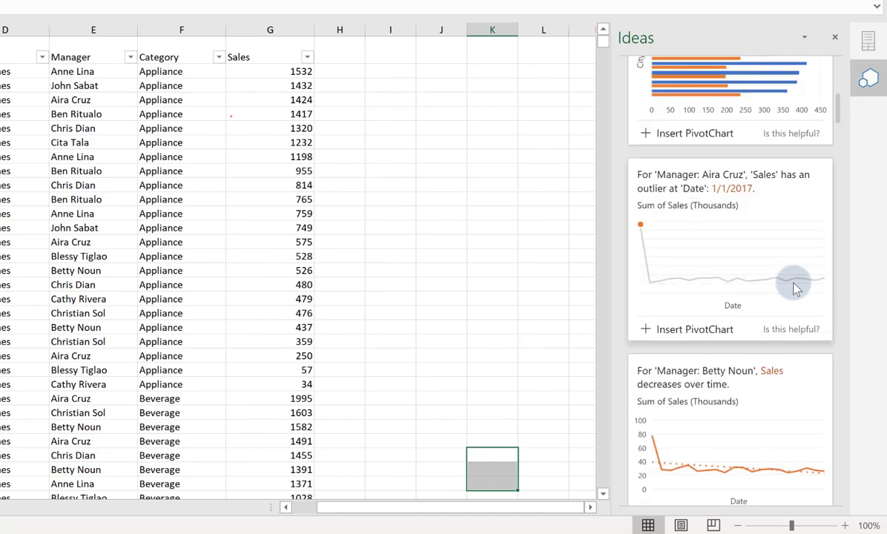
pyautogui.scroll(-5, 792, 289)
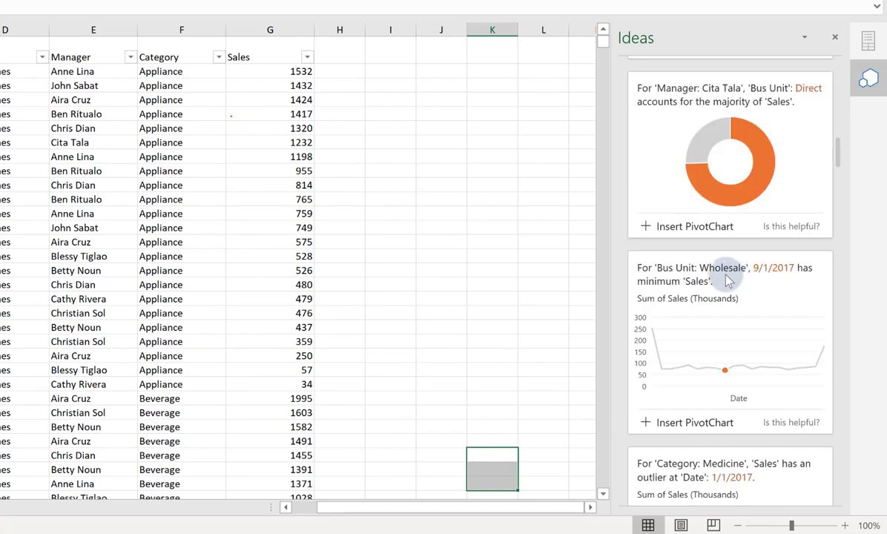
pyautogui.scroll(-5, 727, 280)
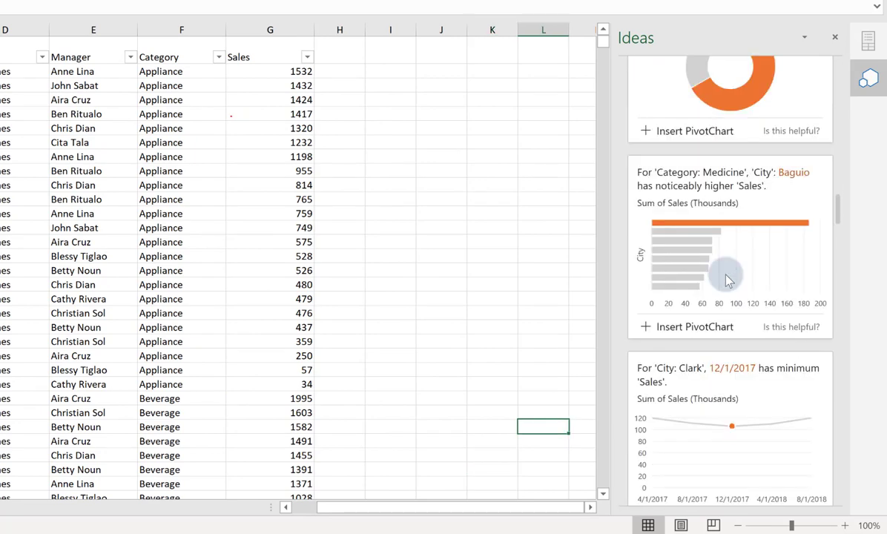
pyautogui.scroll(-3, 727, 280)
pyautogui.scroll(-8, 727, 280)
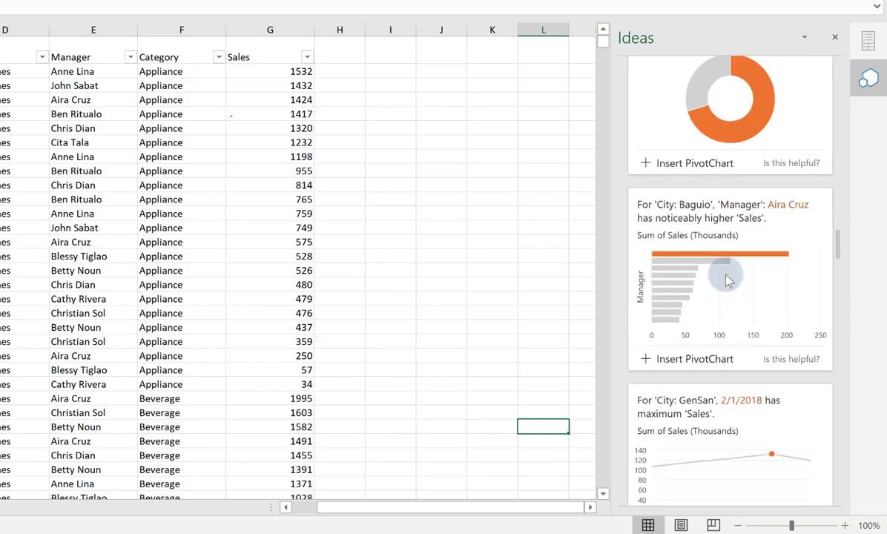
pyautogui.scroll(-2, 727, 280)
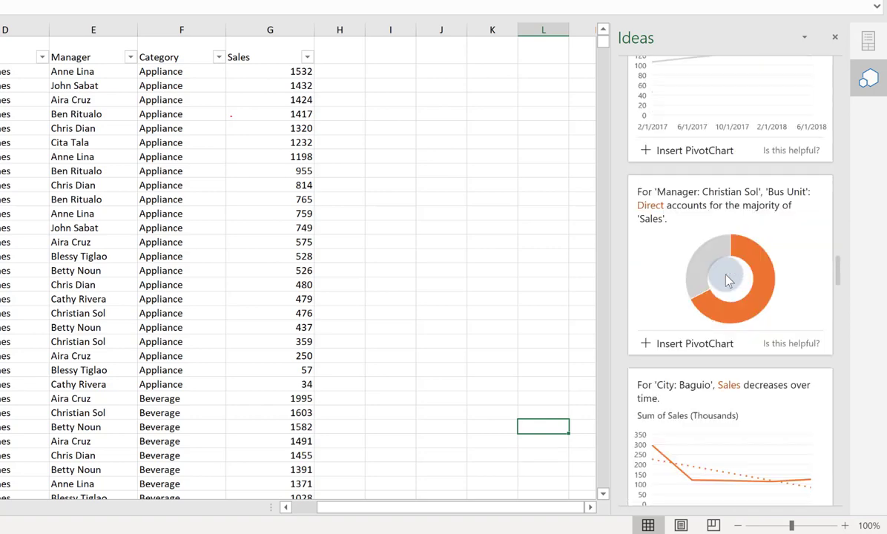
pyautogui.scroll(8, 727, 280)
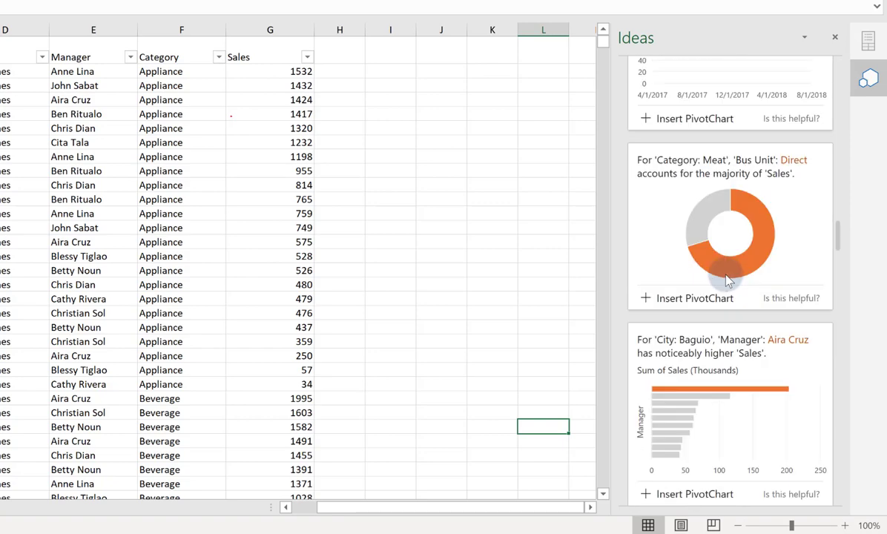
# Insert the suggested PivotChart of Baguio sales by manager, and cut the chart from its new sheet
pyautogui.scroll(-2, 727, 280)
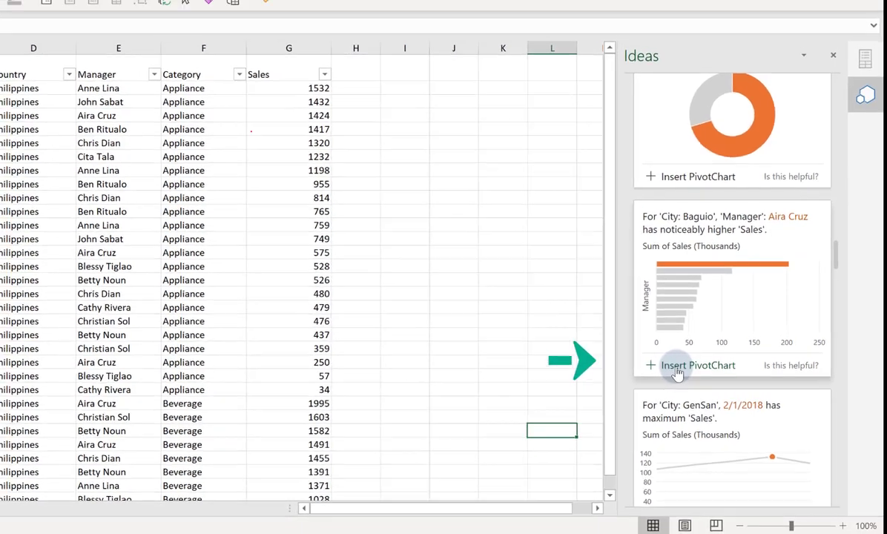
pyautogui.click(672, 364)
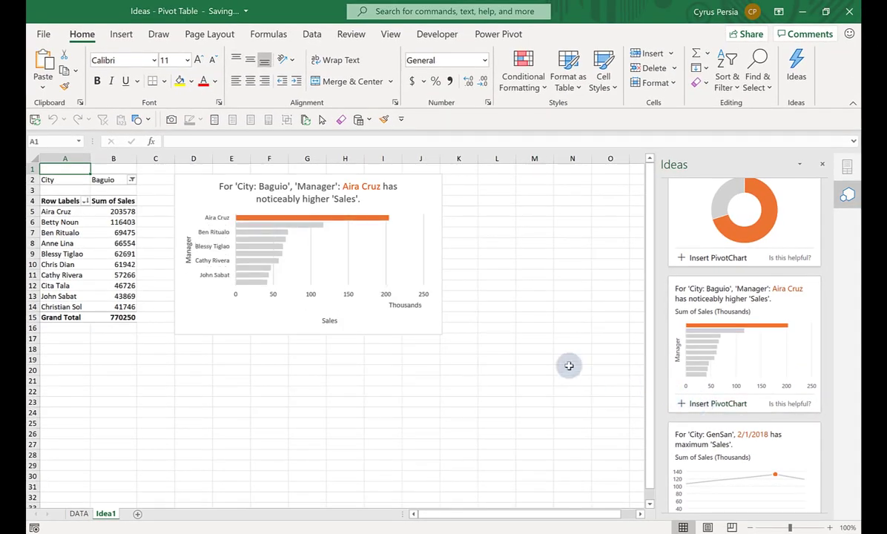
pyautogui.click(122, 232)
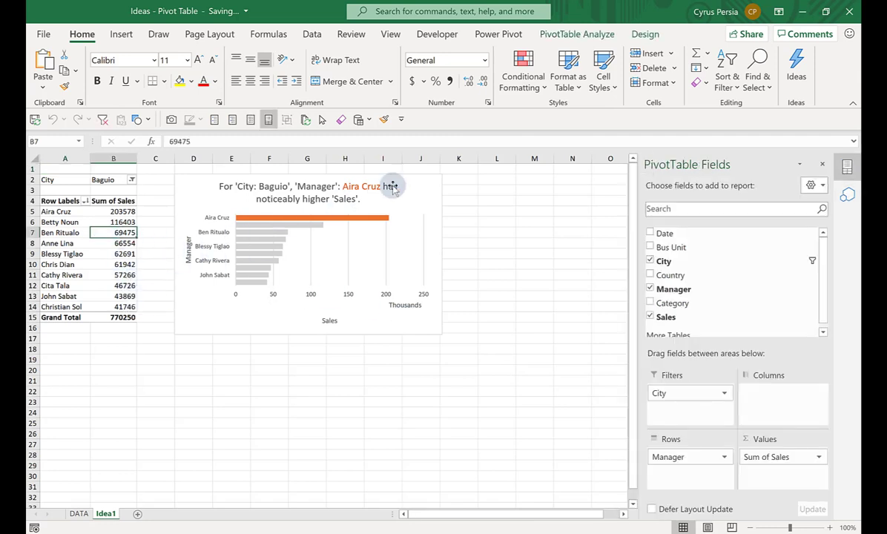
pyautogui.moveTo(427, 174); pyautogui.dragTo(453, 176)
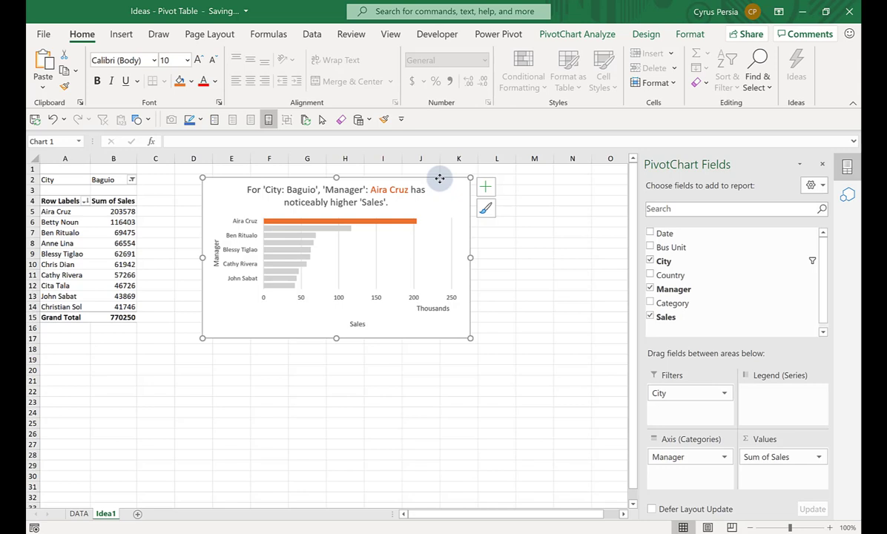
pyautogui.press('Delete')
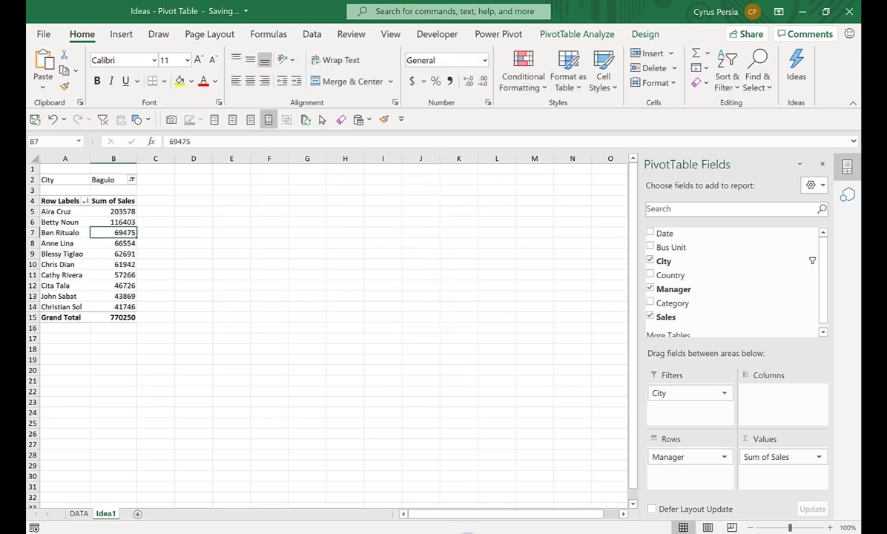
# Switch to the blank PowerPoint presentation, paste the chart onto the slide, and move it toward the upper left and enlarge it
pyautogui.moveTo(365, 533)
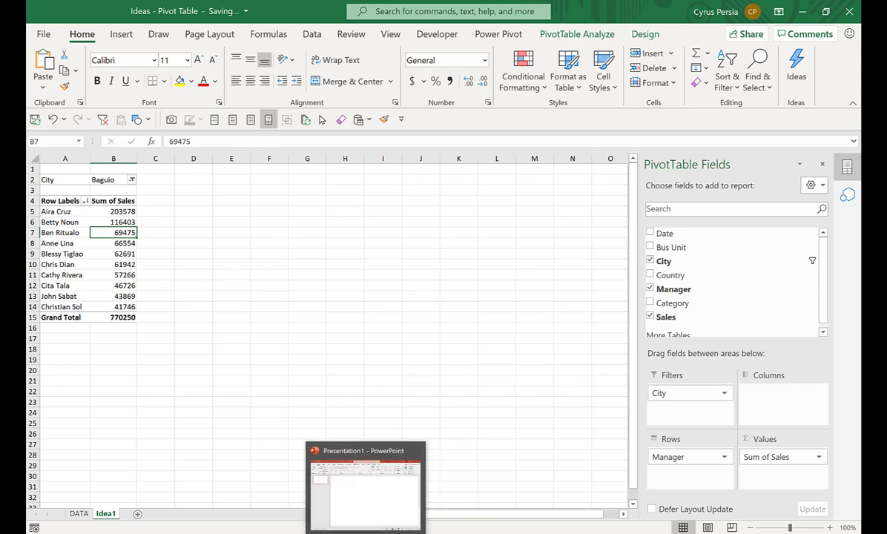
pyautogui.click(365, 533)
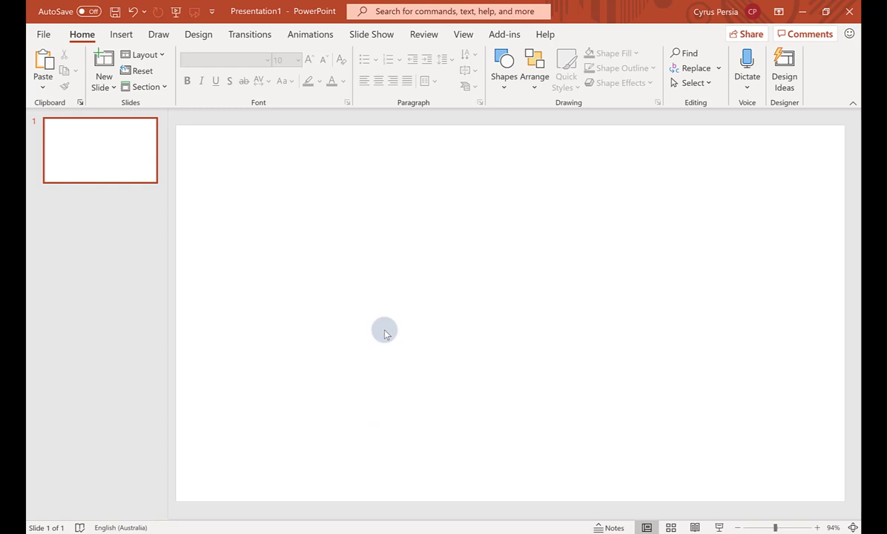
pyautogui.hotkey('ctrl', 'v')
pyautogui.moveTo(474, 241); pyautogui.dragTo(349, 171)
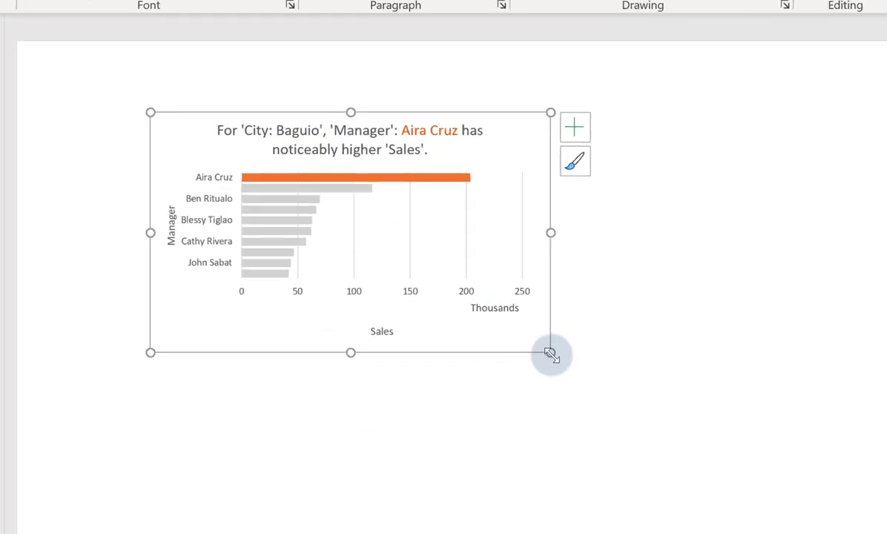
pyautogui.moveTo(533, 338); pyautogui.dragTo(558, 366)
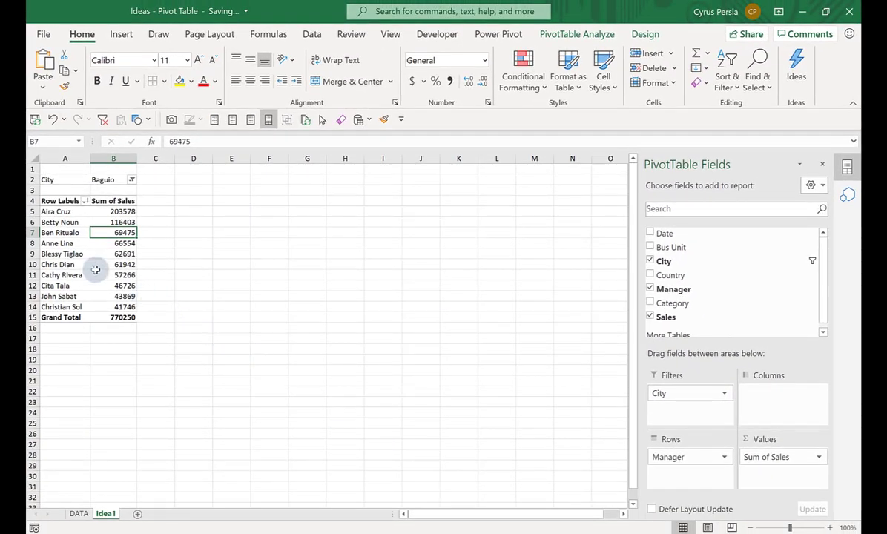
# Return to the Excel workbook and go from the pivot table on the Idea1 sheet to the DATA sheet
pyautogui.press('Up')
pyautogui.press('Up')
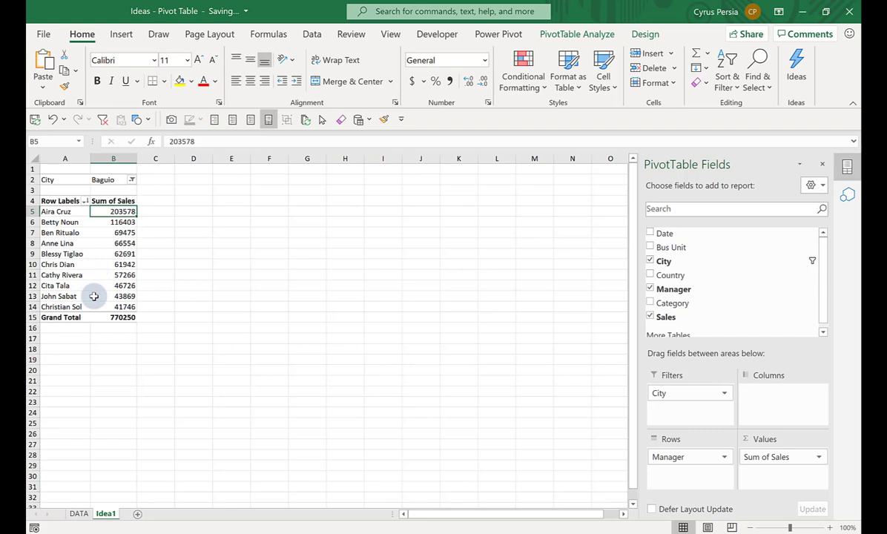
pyautogui.click(79, 513)
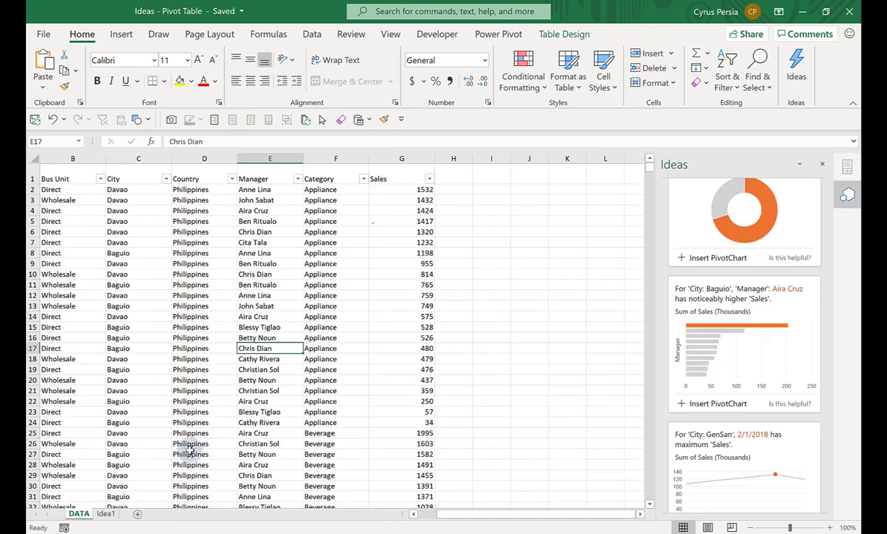
# Add 1000000 to the Baguio Wholesale Appliance sale in cell G22 by changing its entry to =250+1000000
pyautogui.click(276, 403)
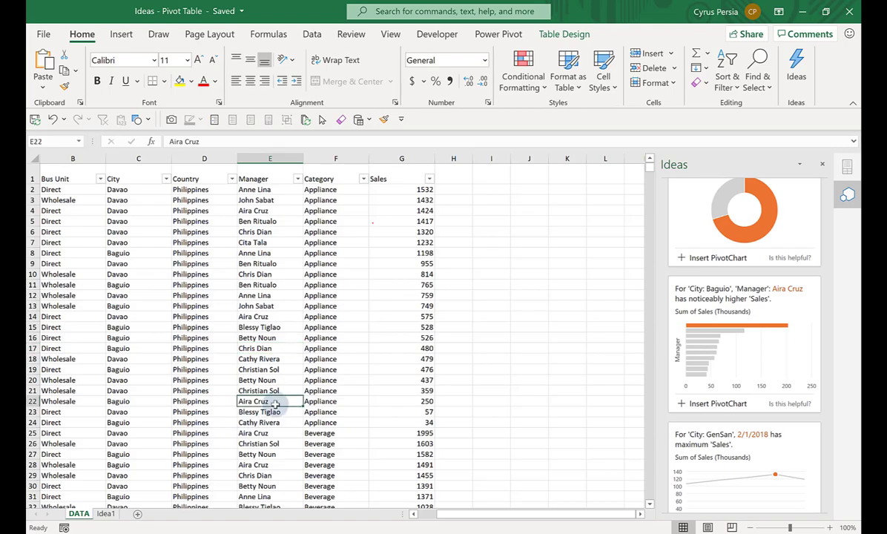
pyautogui.click(393, 402)
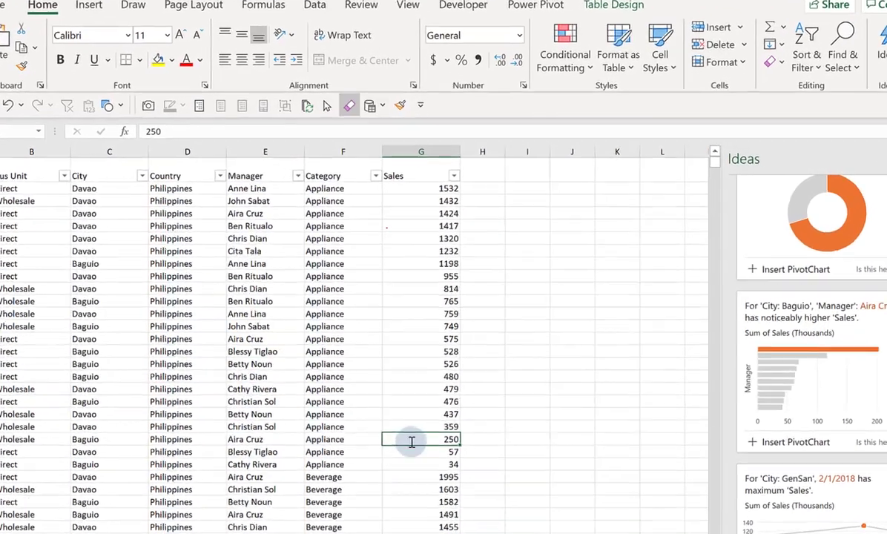
pyautogui.click(237, 130)
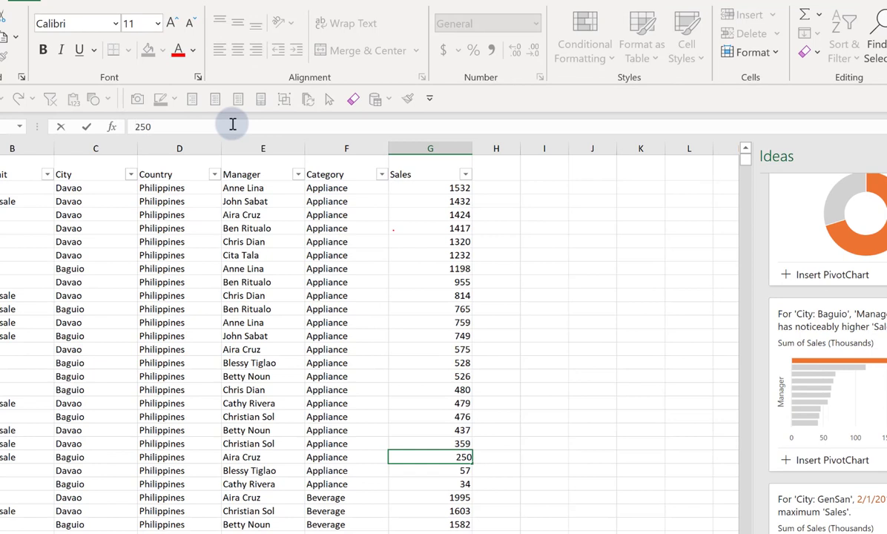
pyautogui.press('Home')
pyautogui.write('=')
pyautogui.press('End')
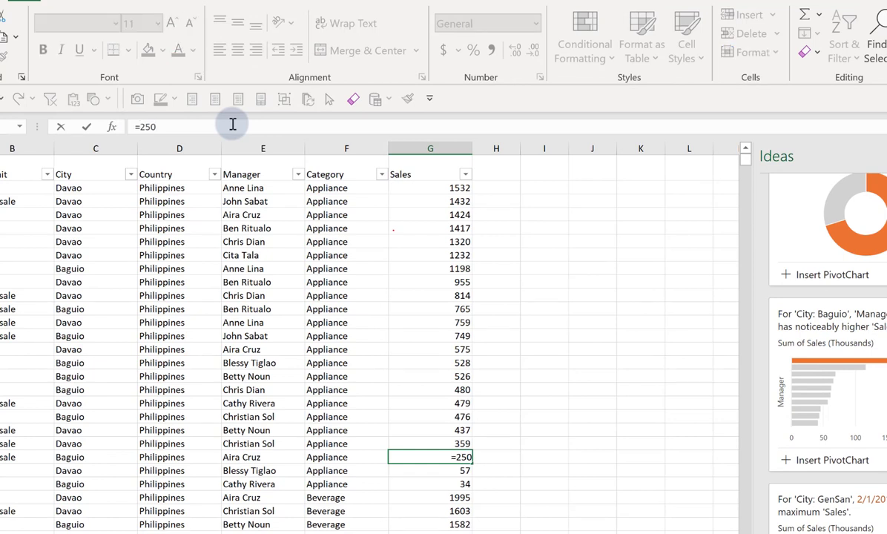
pyautogui.write('+1000000')
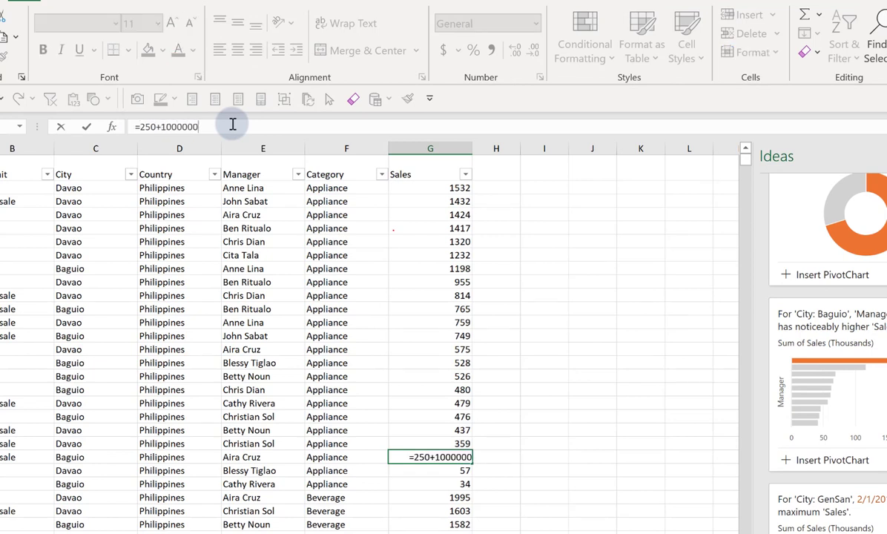
pyautogui.press('Return')
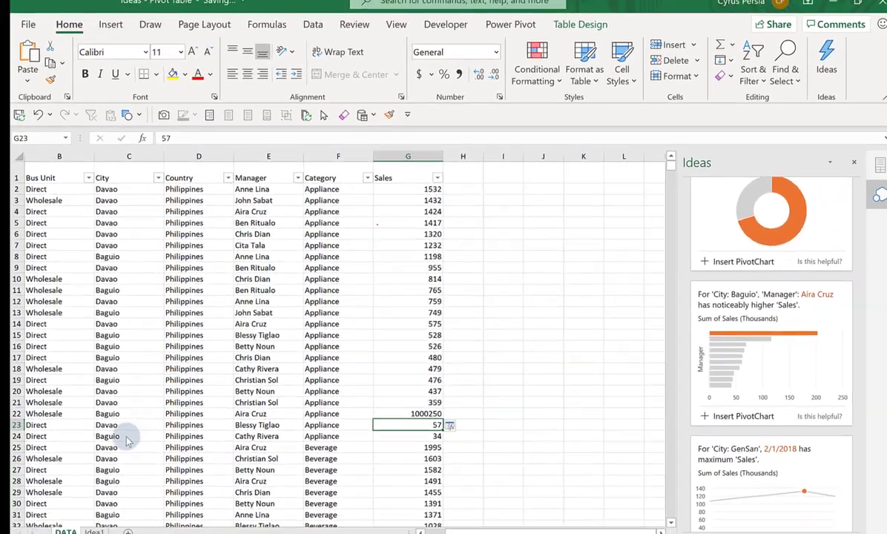
# Go to the Idea1 pivot sheet, switch to the PowerPoint presentation, and refresh the data of the pasted Baguio sales chart
pyautogui.click(94, 531)
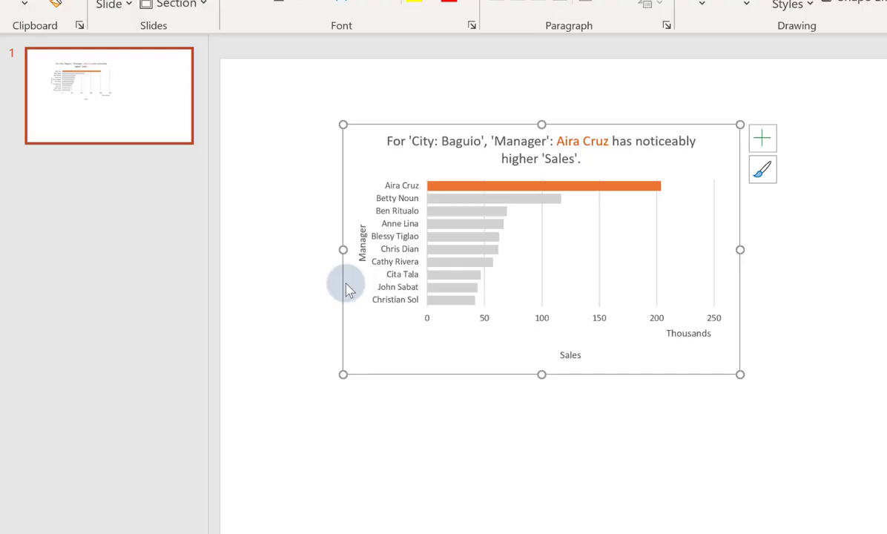
pyautogui.click(846, 212)
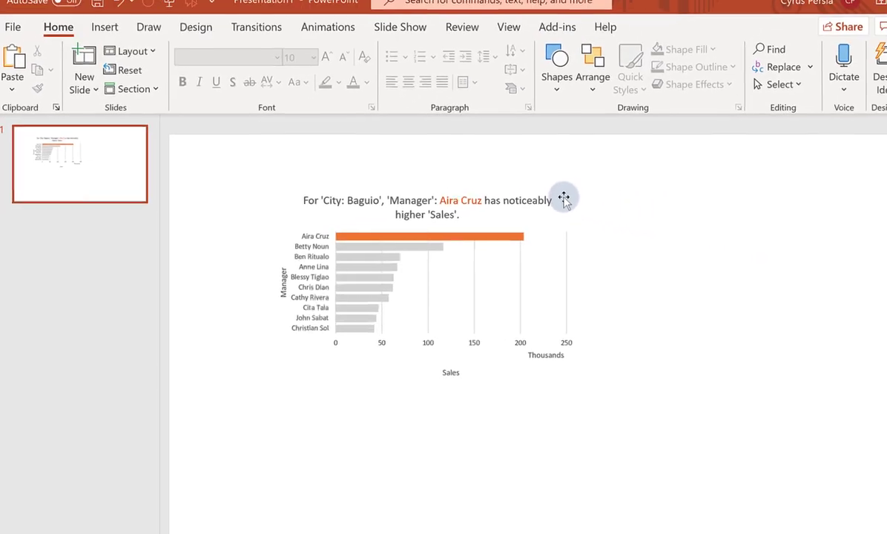
pyautogui.click(563, 199)
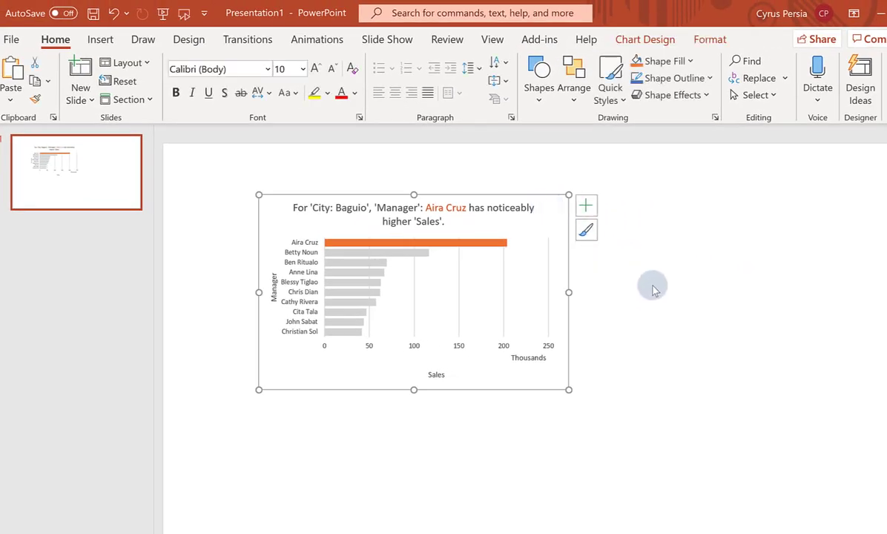
pyautogui.click(657, 39)
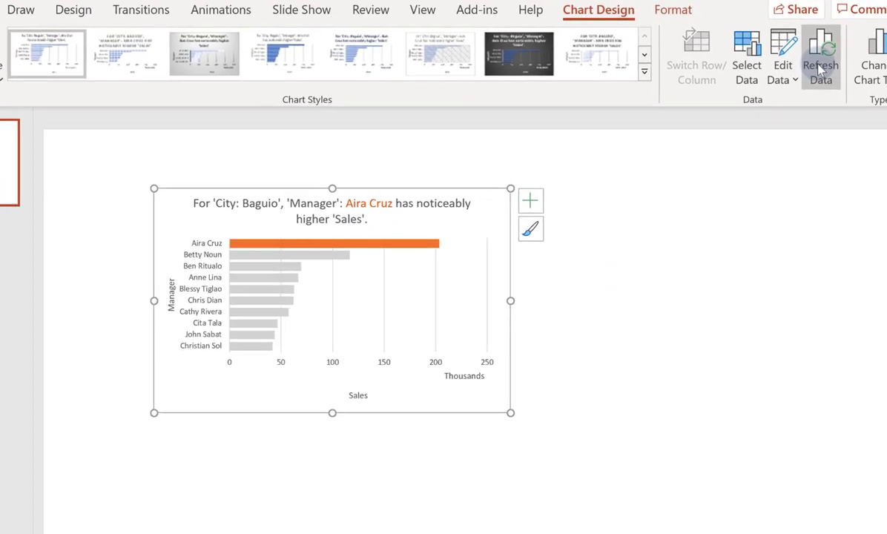
pyautogui.click(829, 90)
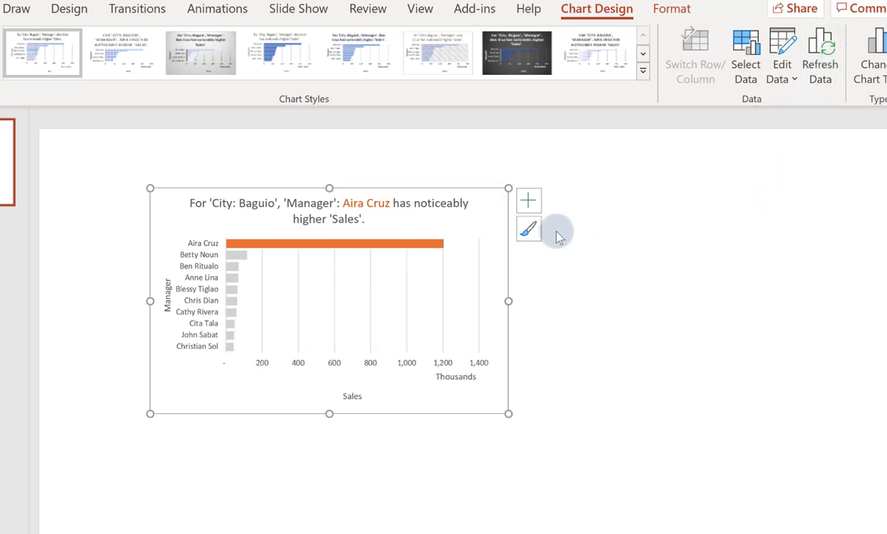
pyautogui.moveTo(420, 253)
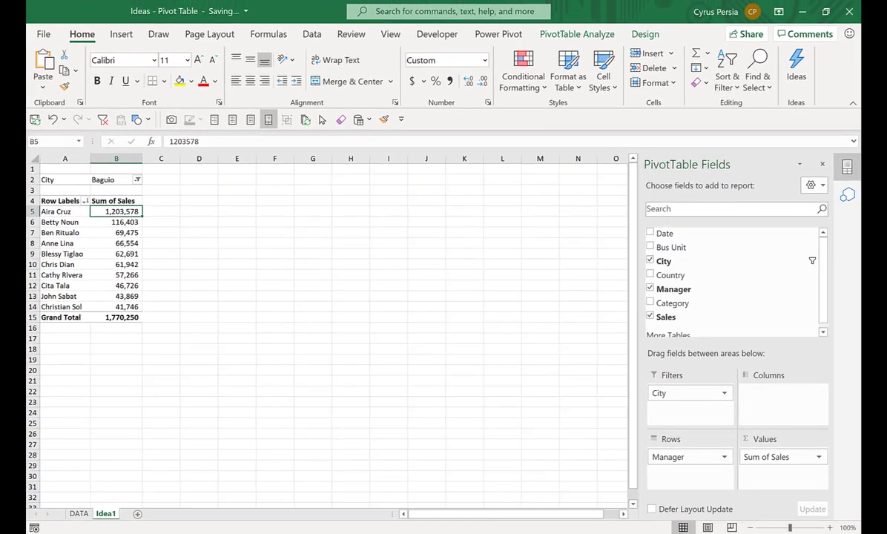
# Return to the workbook's DATA sheet and examine the suggested Sales insights for rankings, trends, outliers and majority shares
pyautogui.click(77, 513)
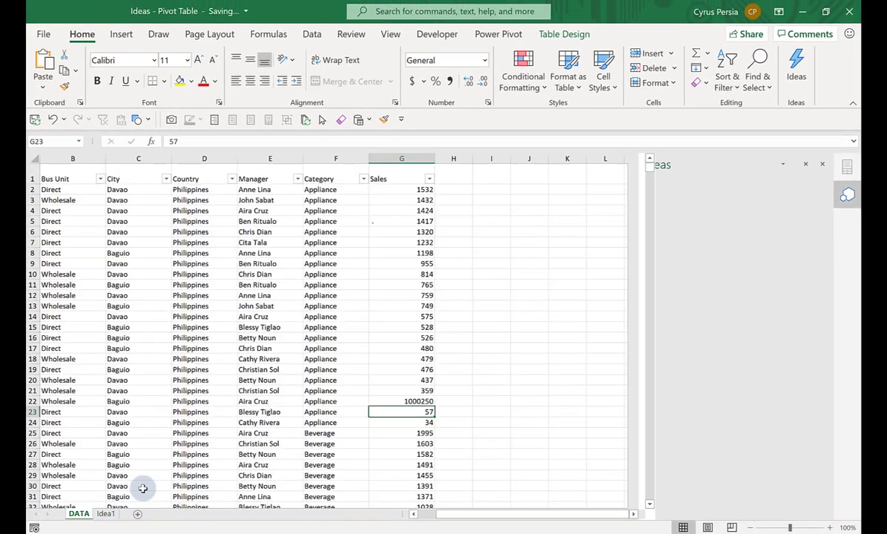
pyautogui.scroll(-5, 732, 291)
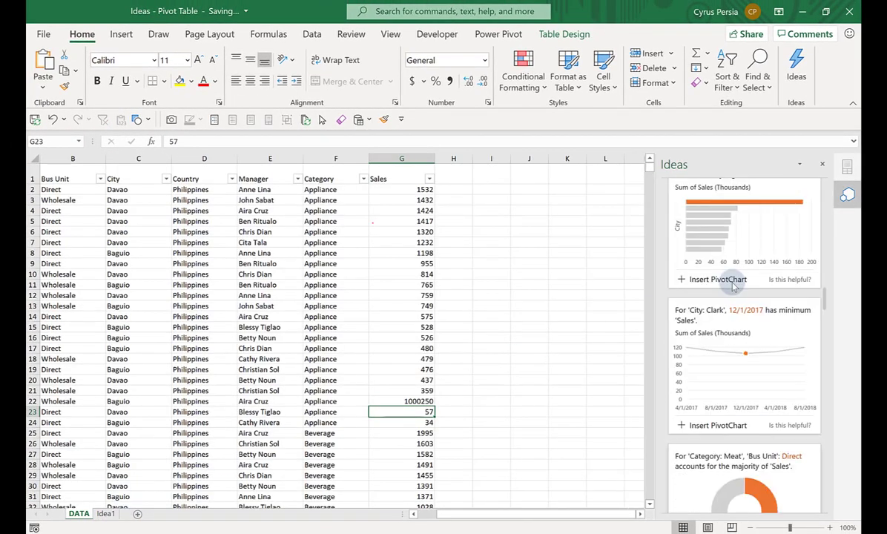
pyautogui.scroll(10, 733, 287)
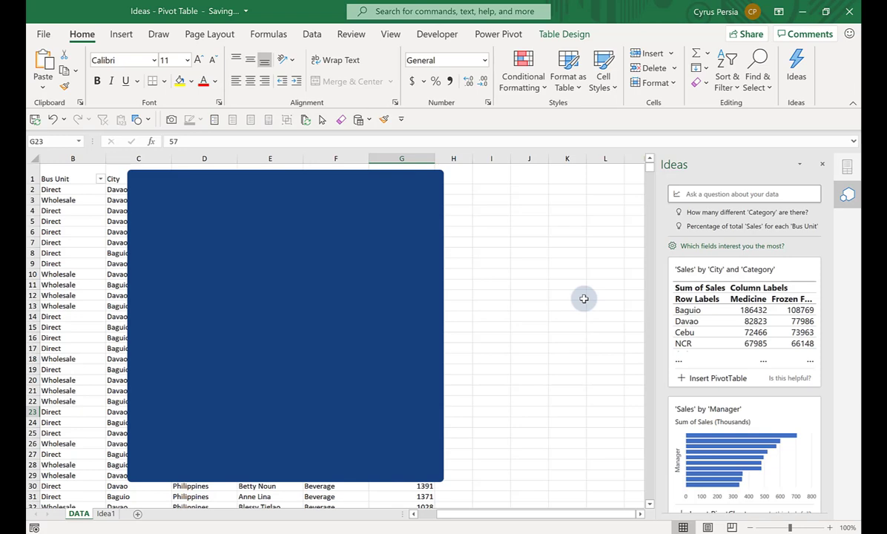
pyautogui.scroll(-5, 762, 347)
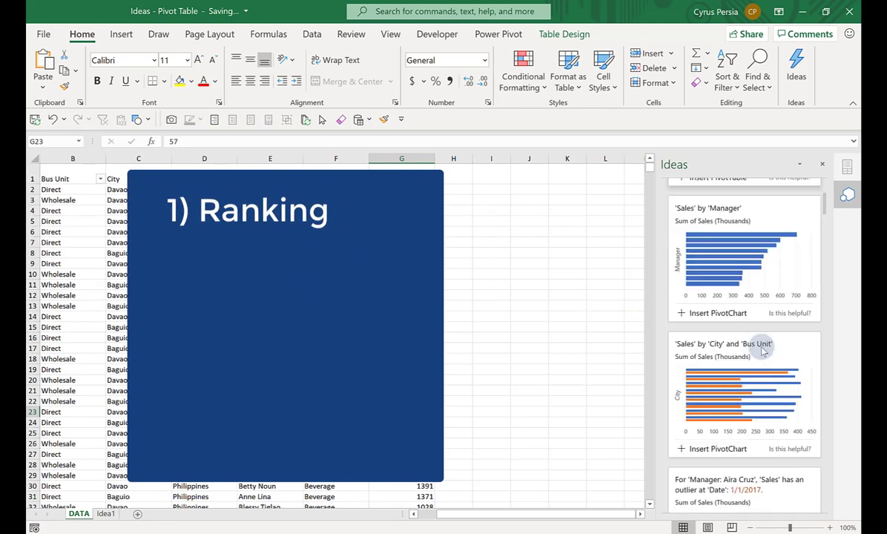
pyautogui.scroll(-3, 763, 352)
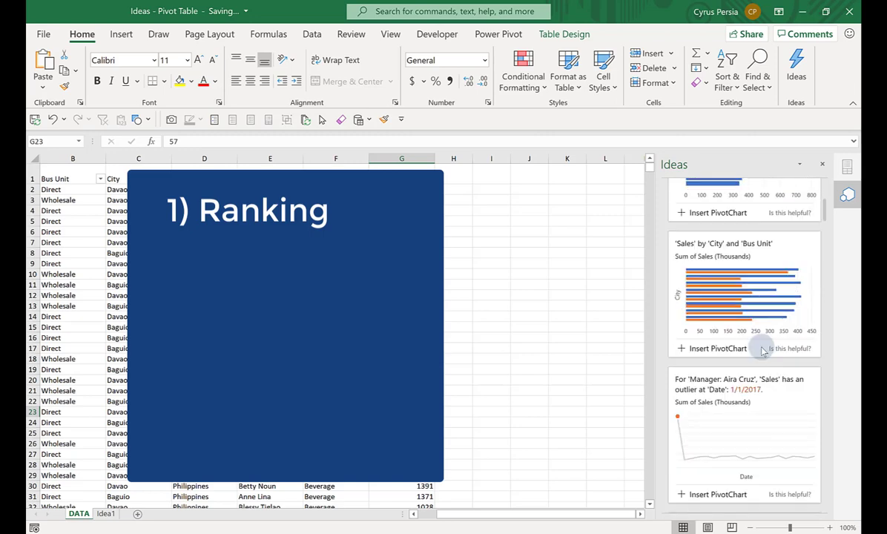
pyautogui.scroll(-7, 762, 351)
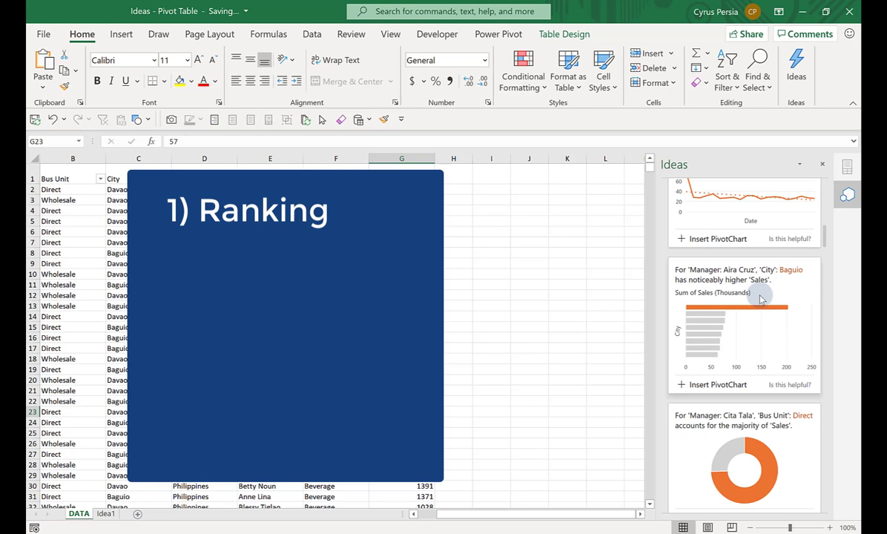
pyautogui.scroll(2, 771, 282)
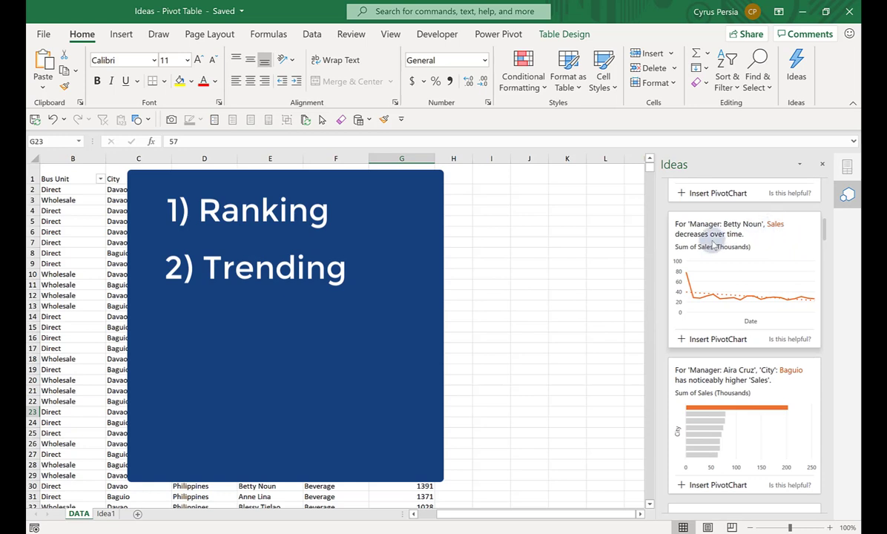
pyautogui.scroll(2, 712, 245)
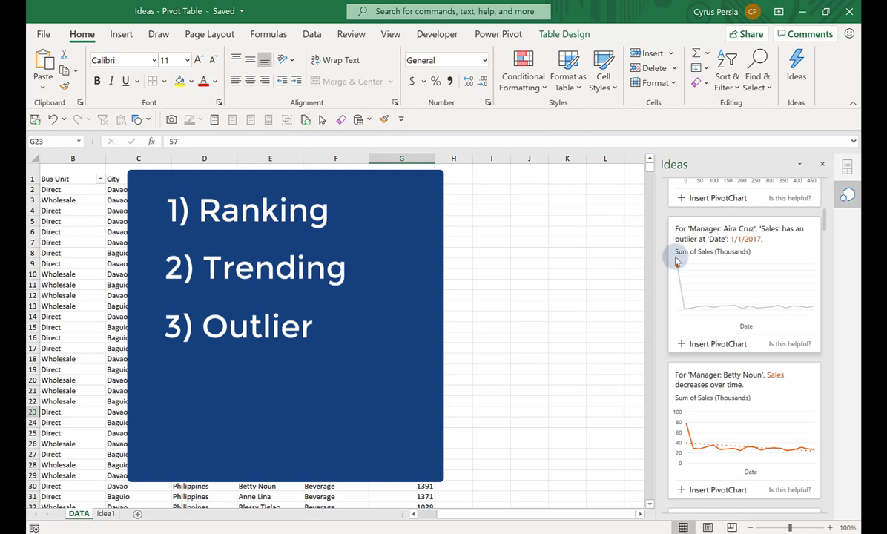
pyautogui.scroll(-5, 675, 260)
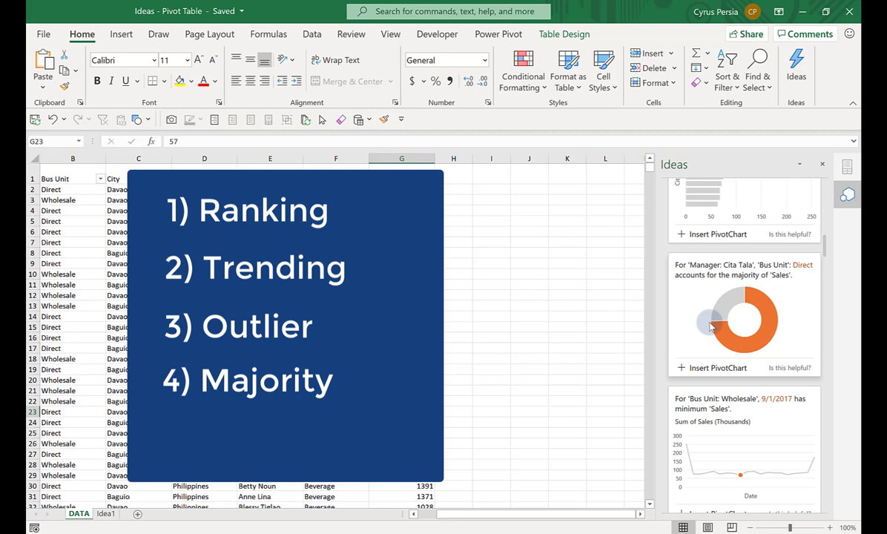
pyautogui.scroll(-1, 710, 326)
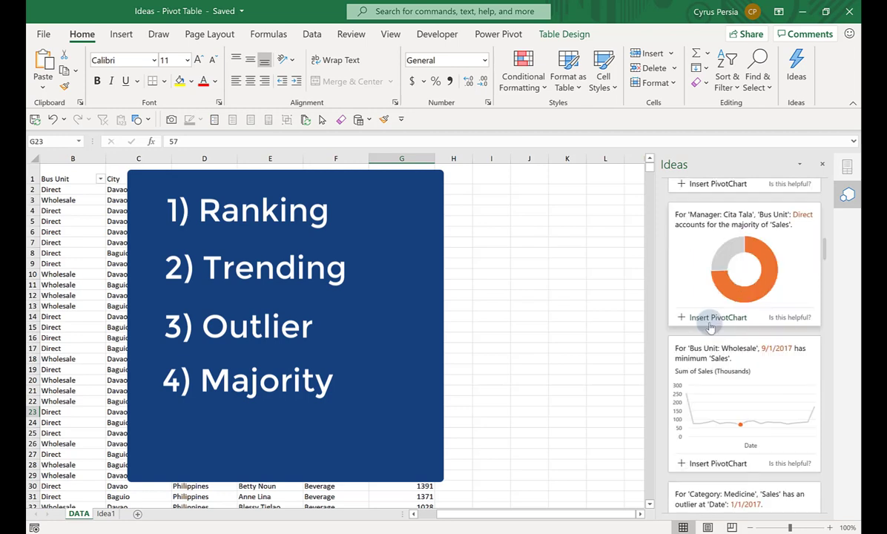